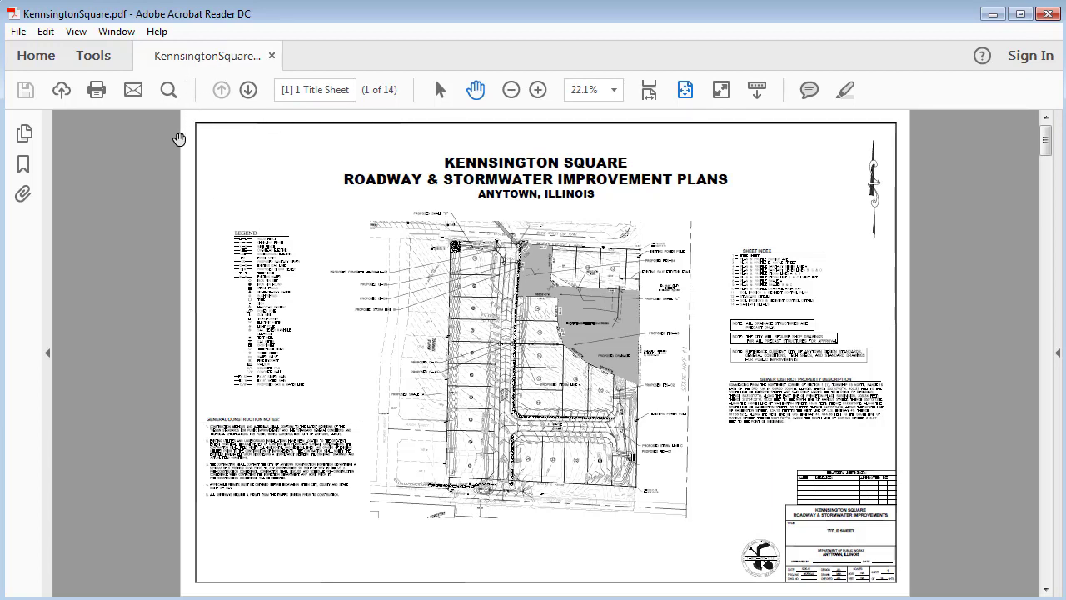
Page forward through the Kensington Square plan set to sheet 6 of 14, storm lines A & B
left_click(249, 94)
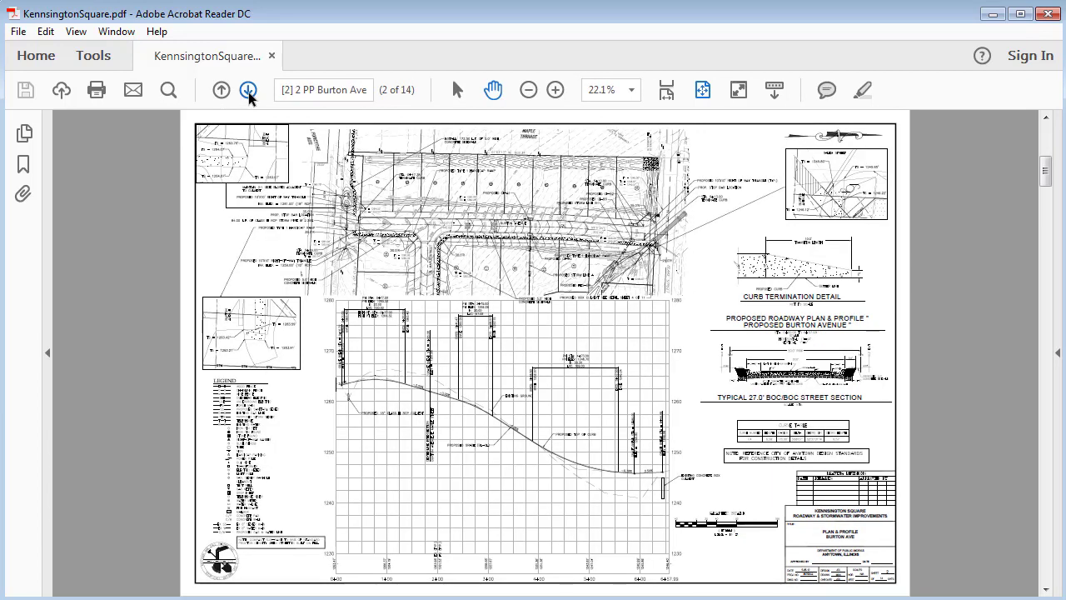
left_click(249, 89)
left_click(249, 90)
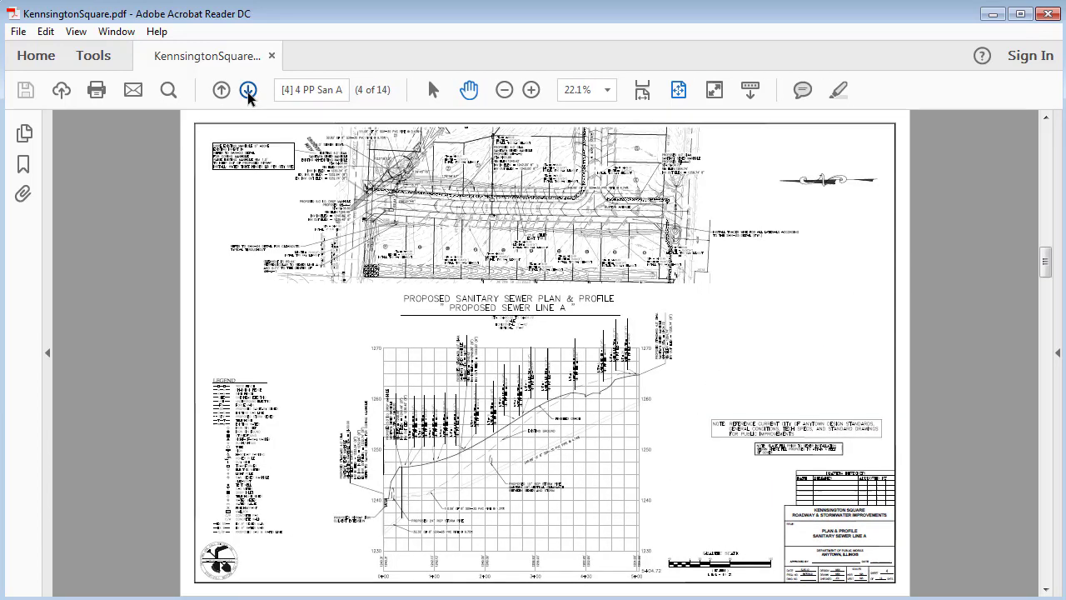
left_click(248, 91)
left_click(248, 90)
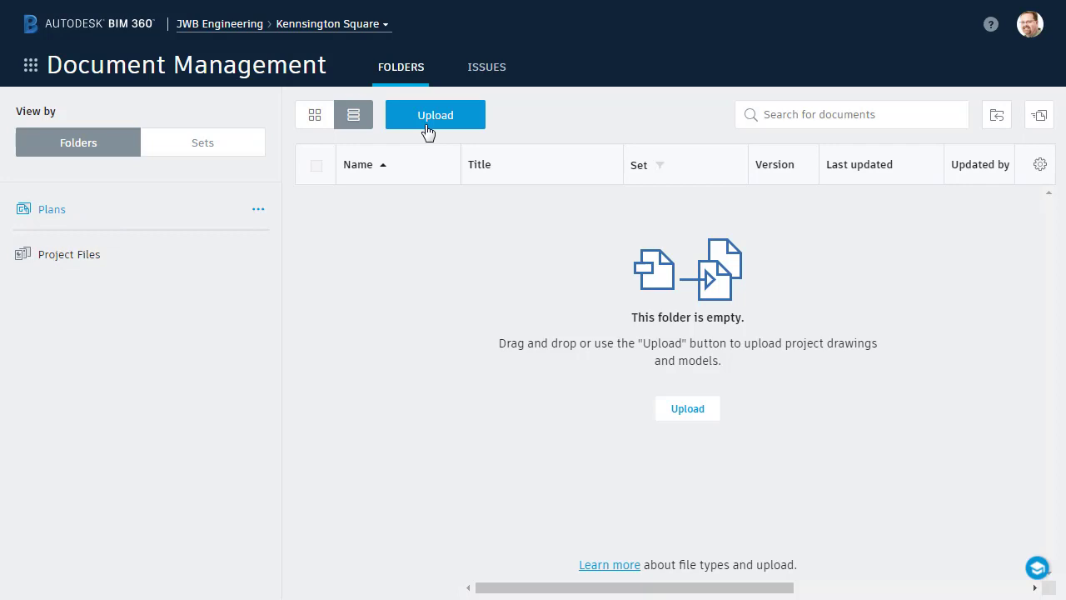
Select KensingtonSquare.pdf as the file to upload into the Plans folder
left_click(684, 412)
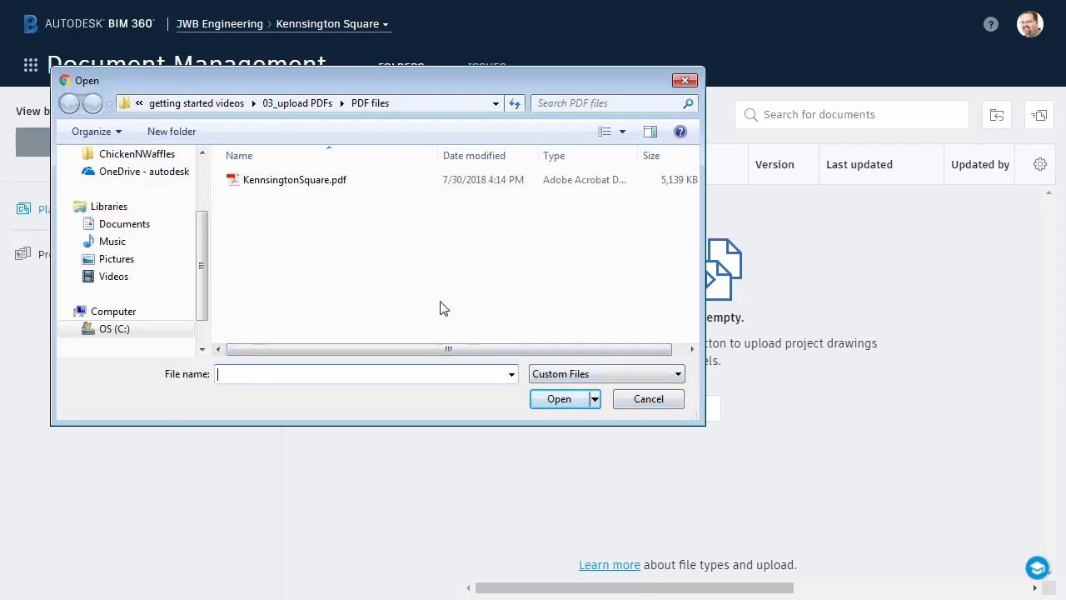
left_click(293, 182)
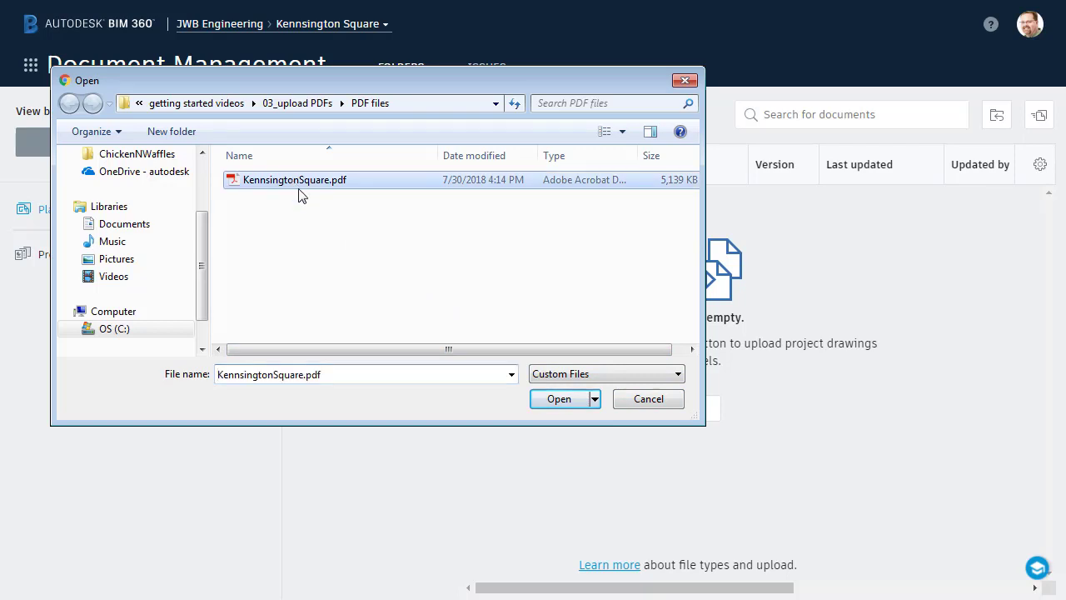
left_click(549, 403)
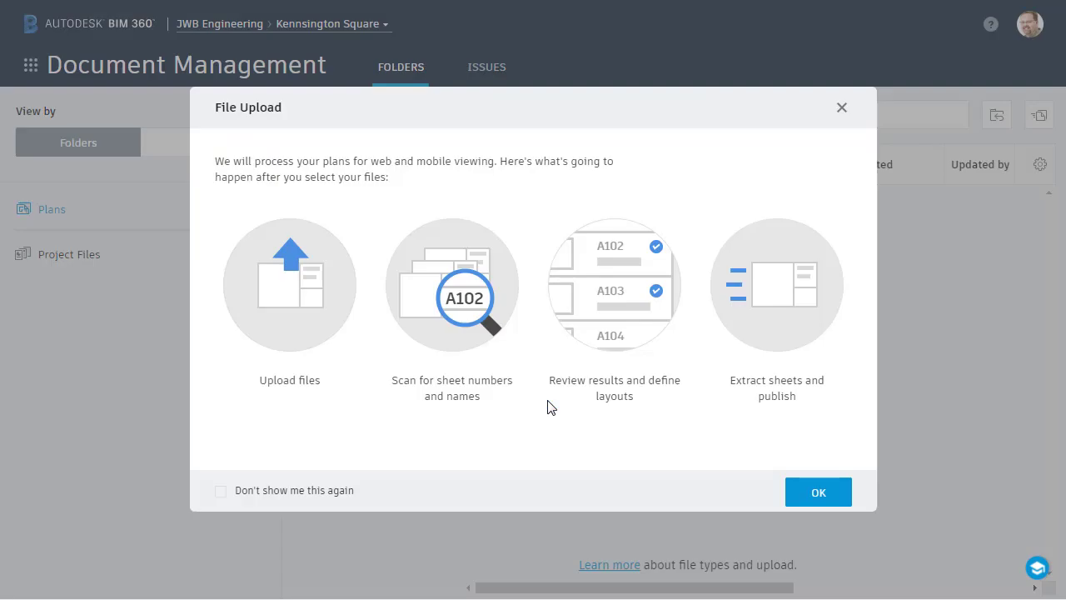
Upload KensingtonSquare.pdf and continue to the Extract review showing its 14 sheets
left_click(810, 507)
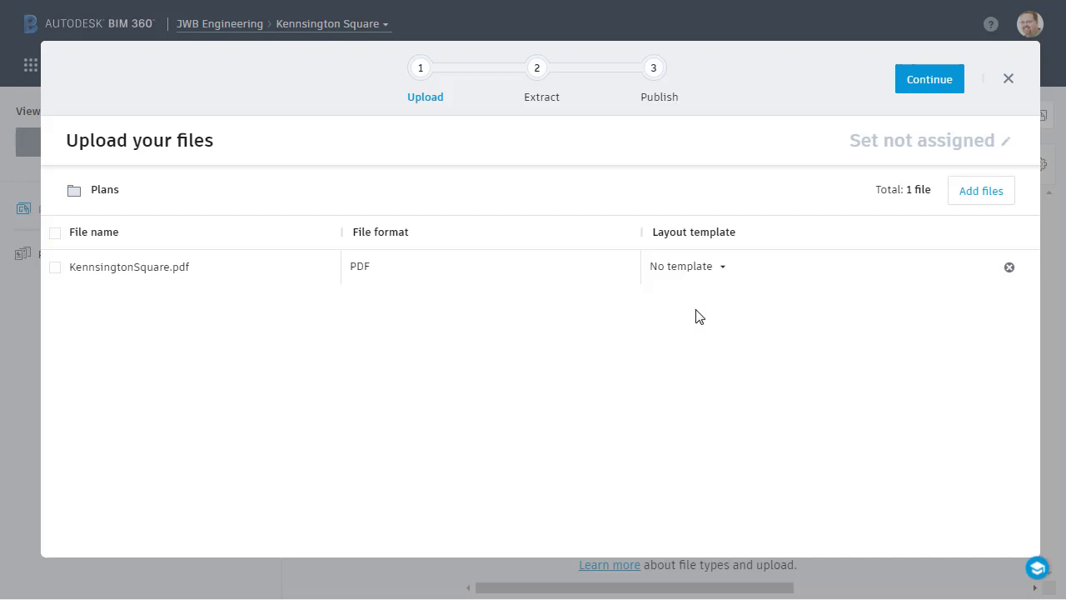
left_click(914, 86)
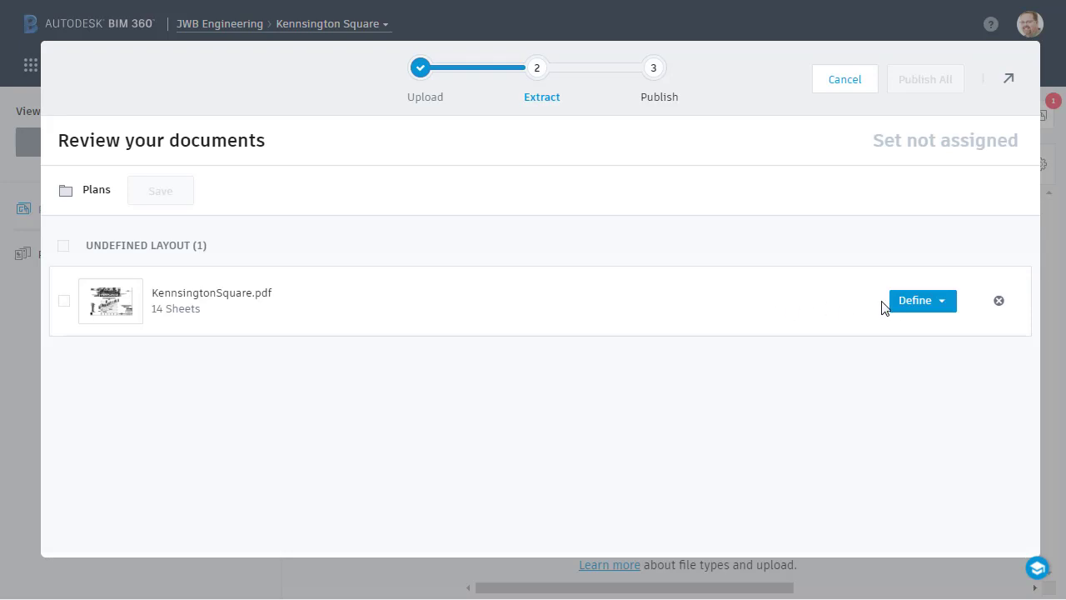
Crop the Title Sheet's title block, from TITLE down to SHEET, as the layout region
left_click(906, 305)
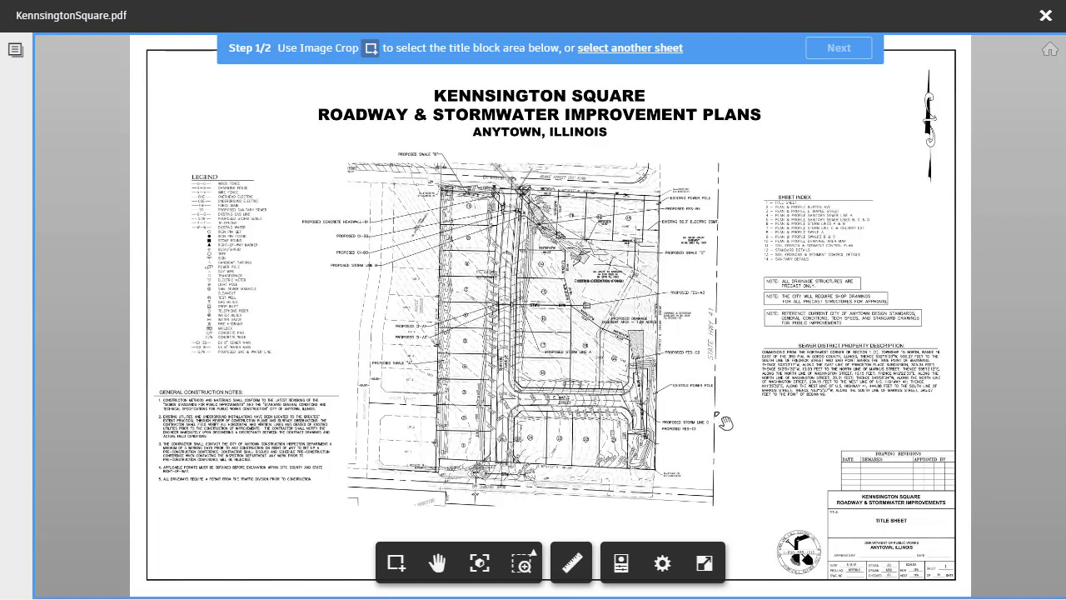
mouse_move(738, 464)
left_mouse_down()
mouse_move(566, 392)
mouse_move(466, 311)
mouse_move(393, 285)
left_mouse_up()
scroll(568, 379, "up", 5)
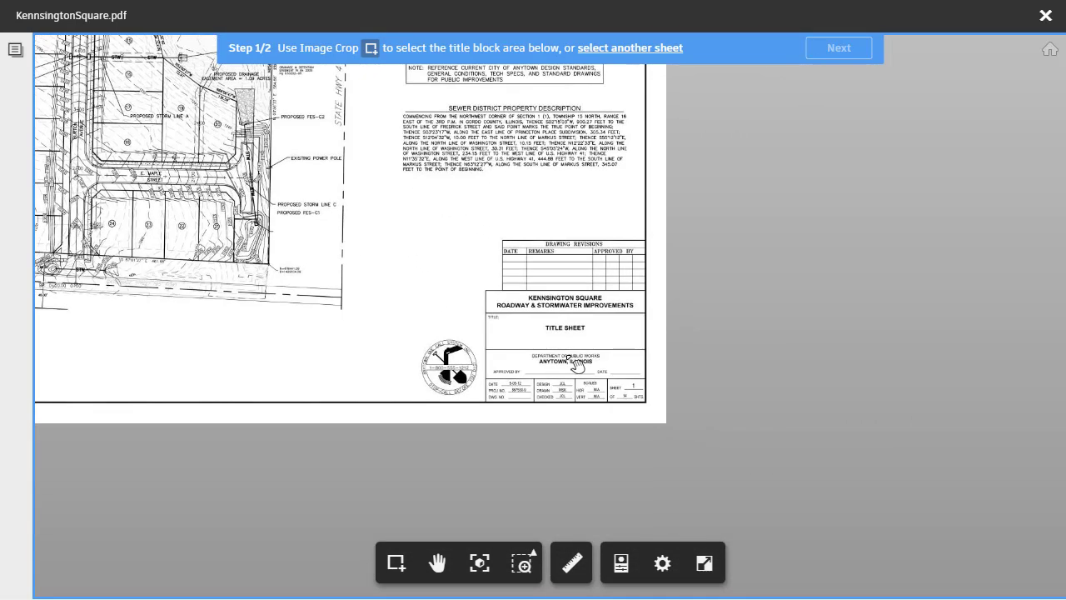
scroll(569, 379, "up", 4)
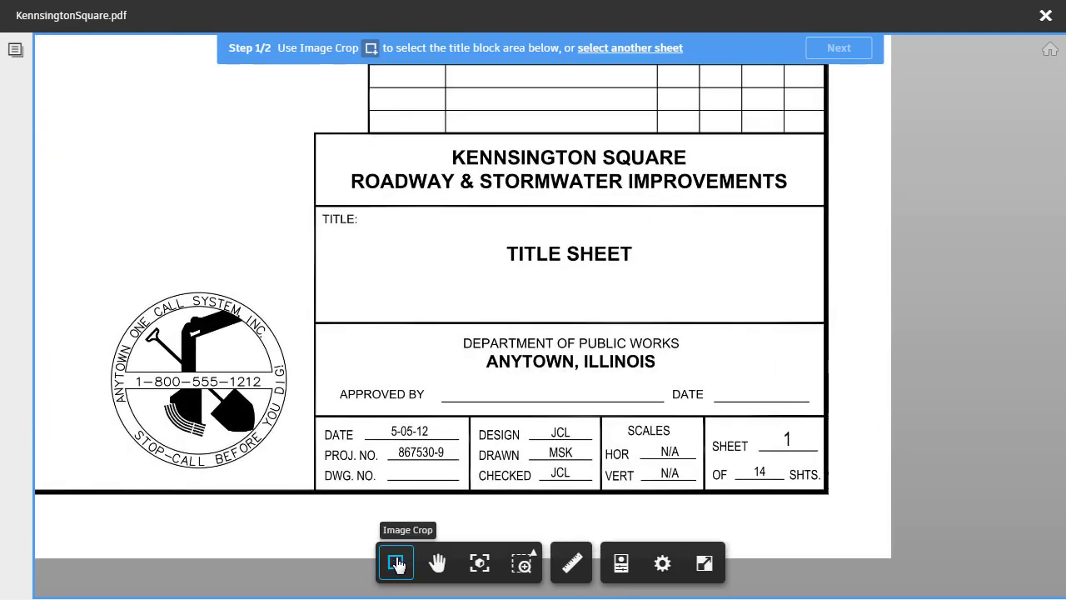
left_click(396, 564)
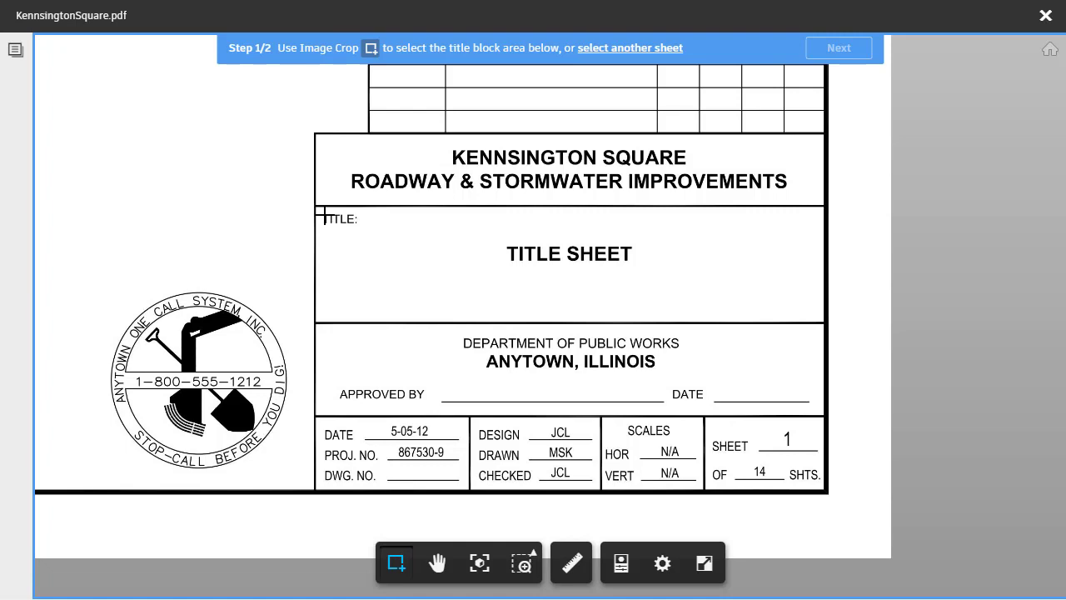
left_click_drag(317, 208, 824, 492)
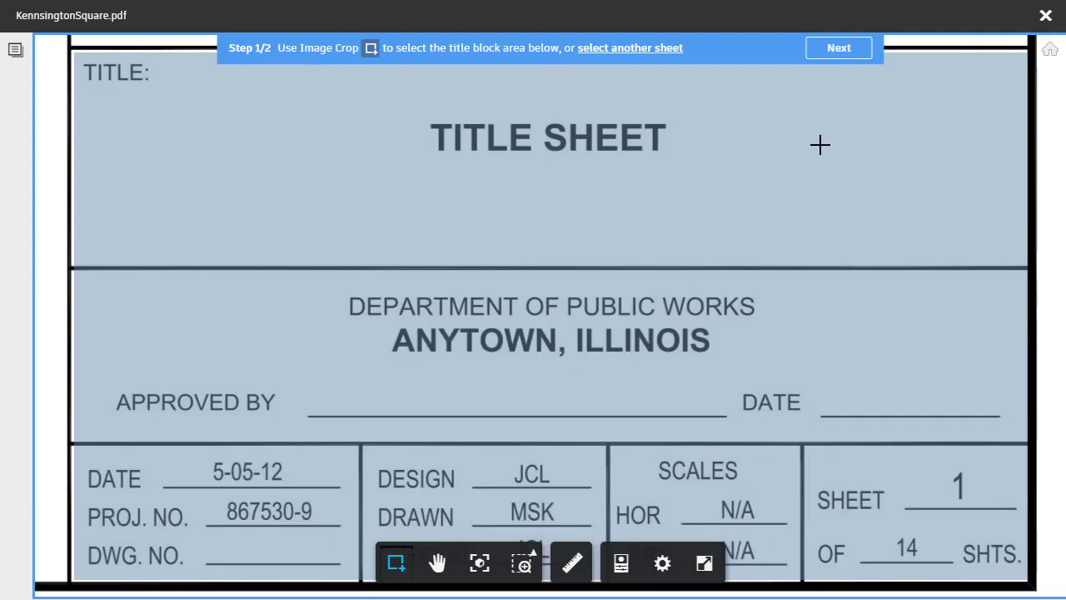
Name the title block layout 'Kennsington Square TB'
key("Return")
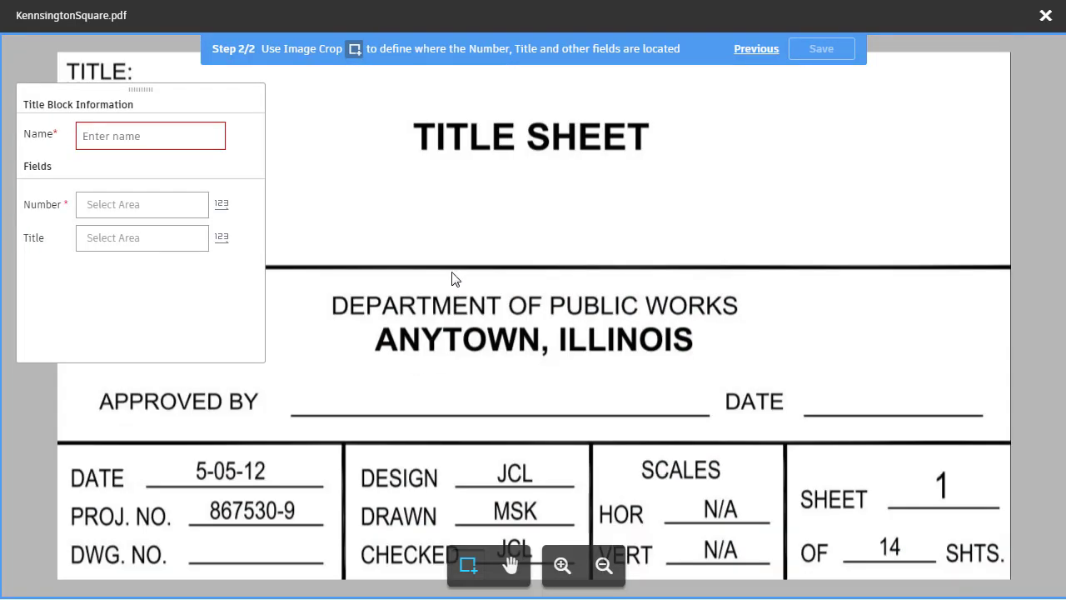
left_click(116, 137)
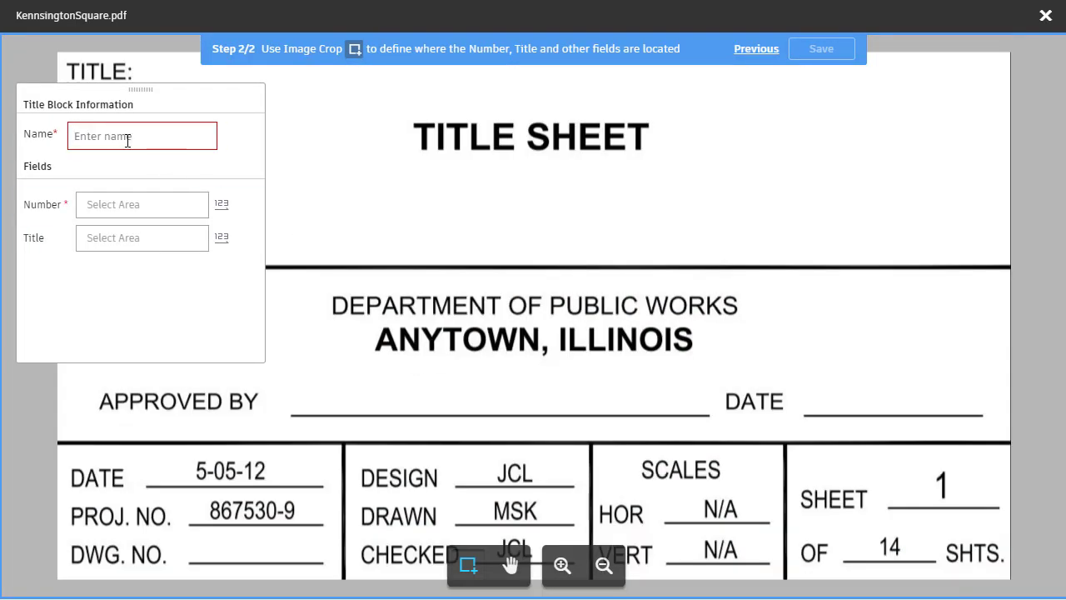
type("Kennsington Square TB")
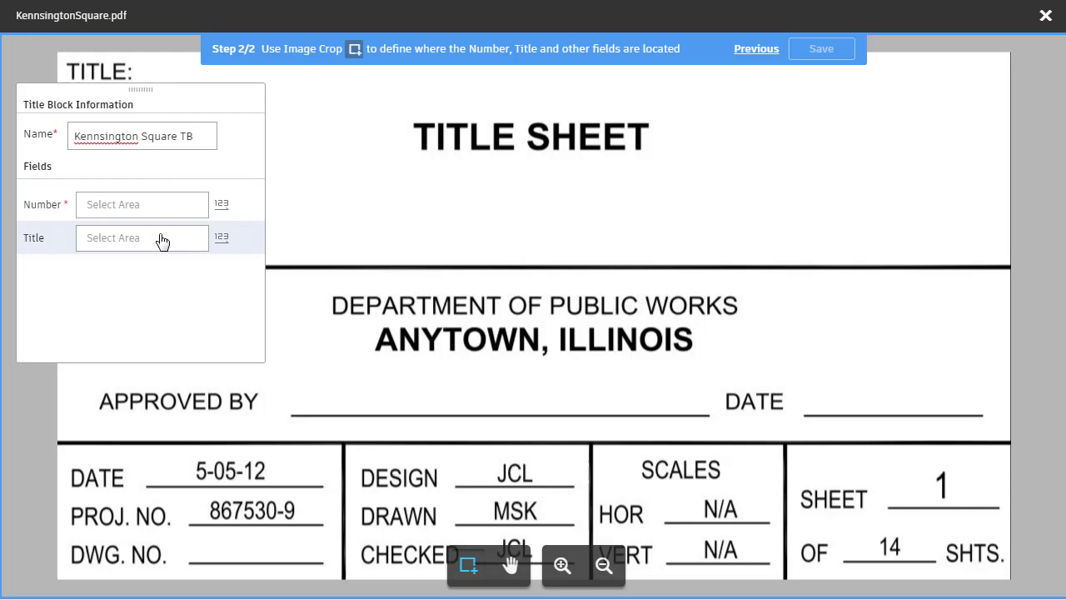
left_click_drag(161, 98, 163, 305)
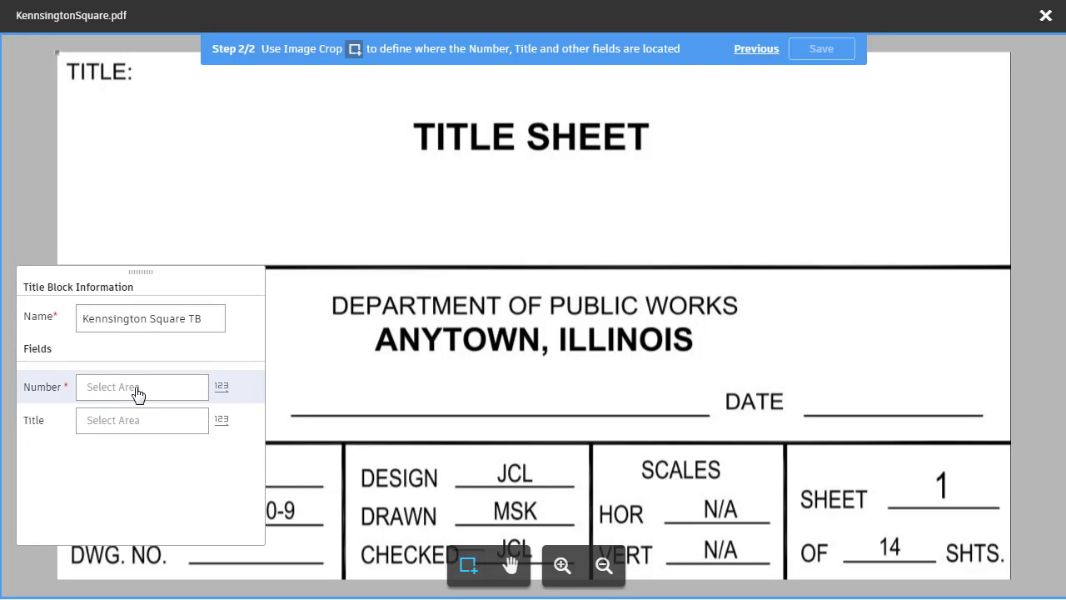
Map Number to the TITLE SHEET heading and Title to sheet number 1, then save
left_click_drag(73, 95, 155, 133)
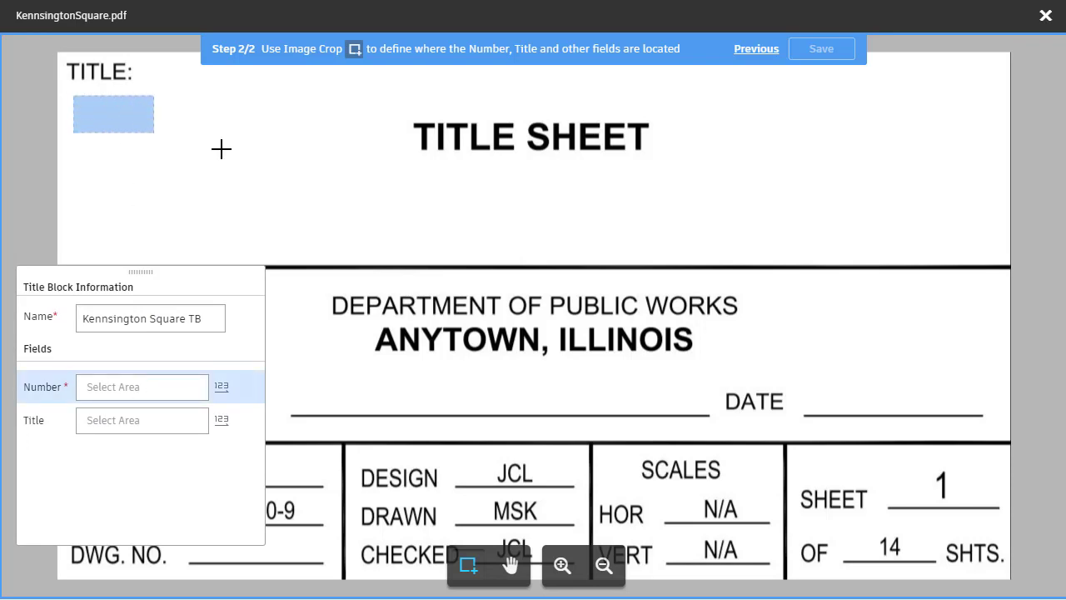
left_click_drag(221, 149, 997, 255)
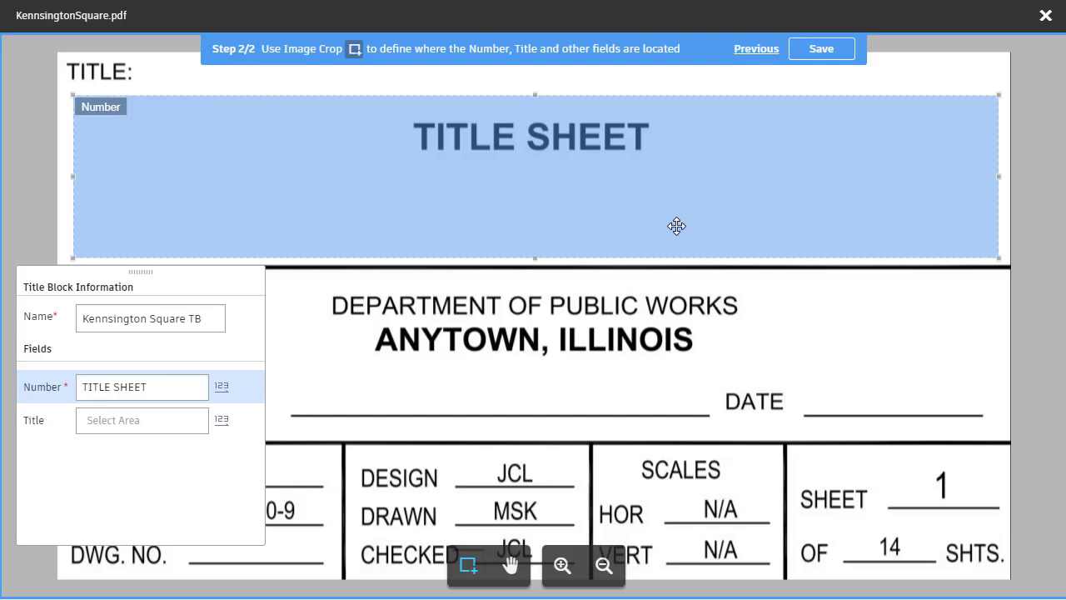
left_click(144, 421)
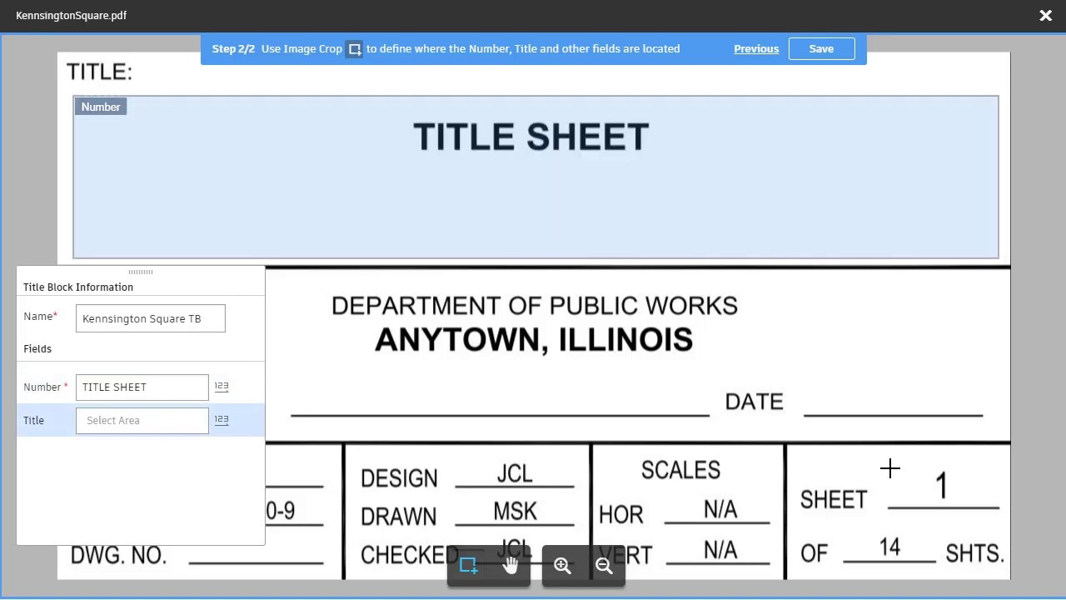
left_click_drag(888, 466, 990, 504)
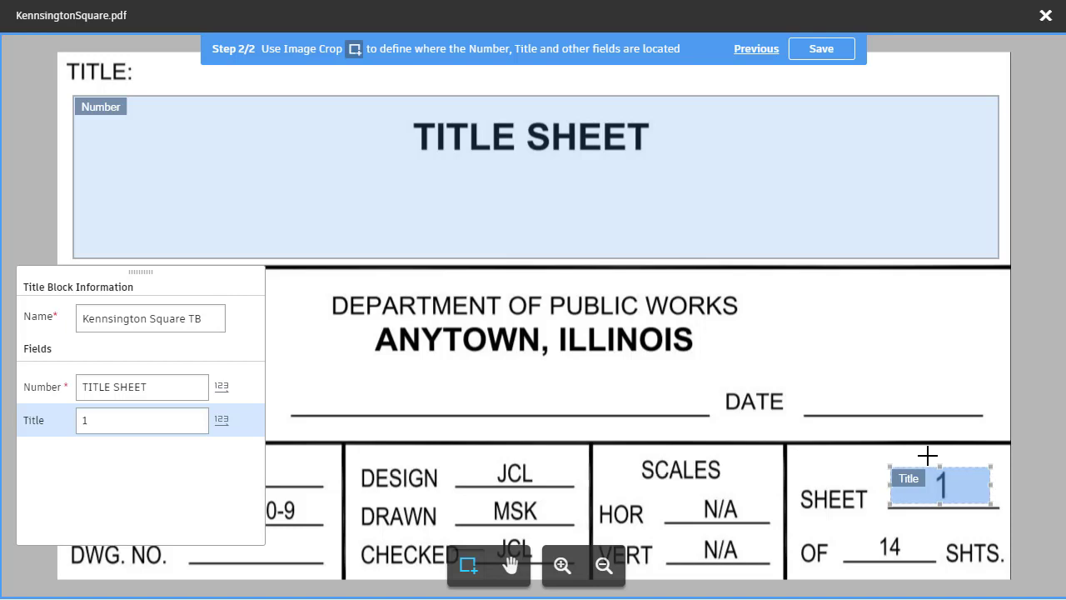
left_click(821, 52)
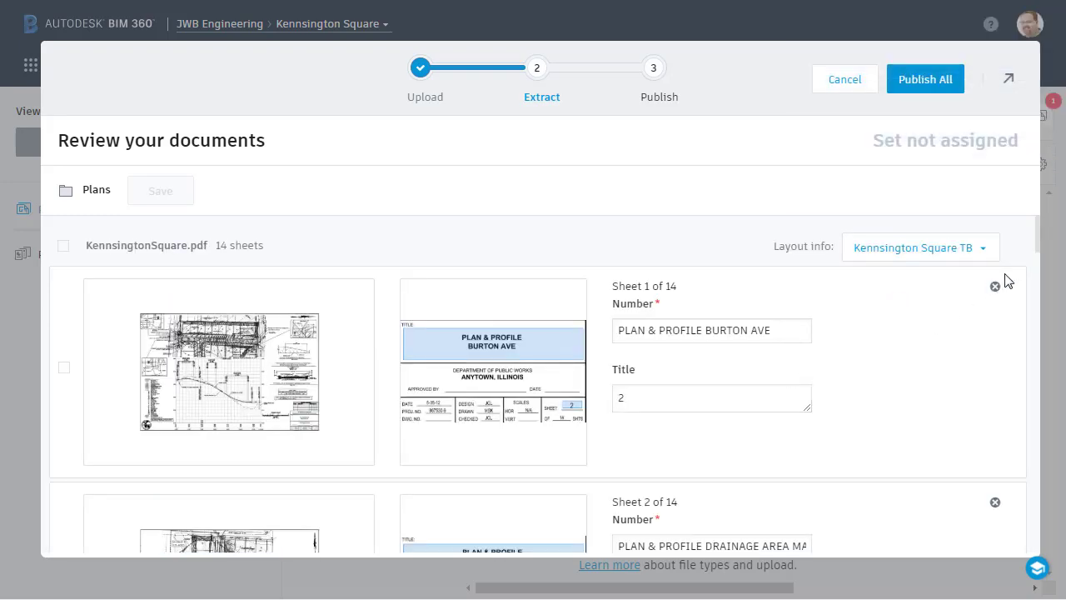
Check the extracted sheets' numbers and titles, then publish all 14 sheets
left_click_drag(1040, 248, 1036, 382)
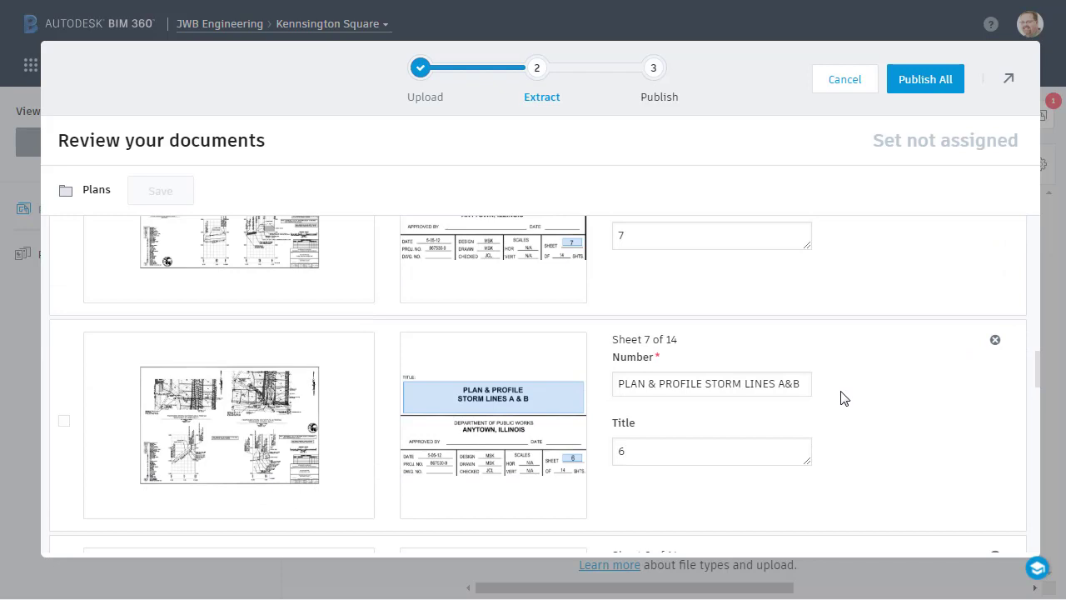
left_click_drag(764, 386, 704, 389)
left_click(845, 419)
left_click(914, 83)
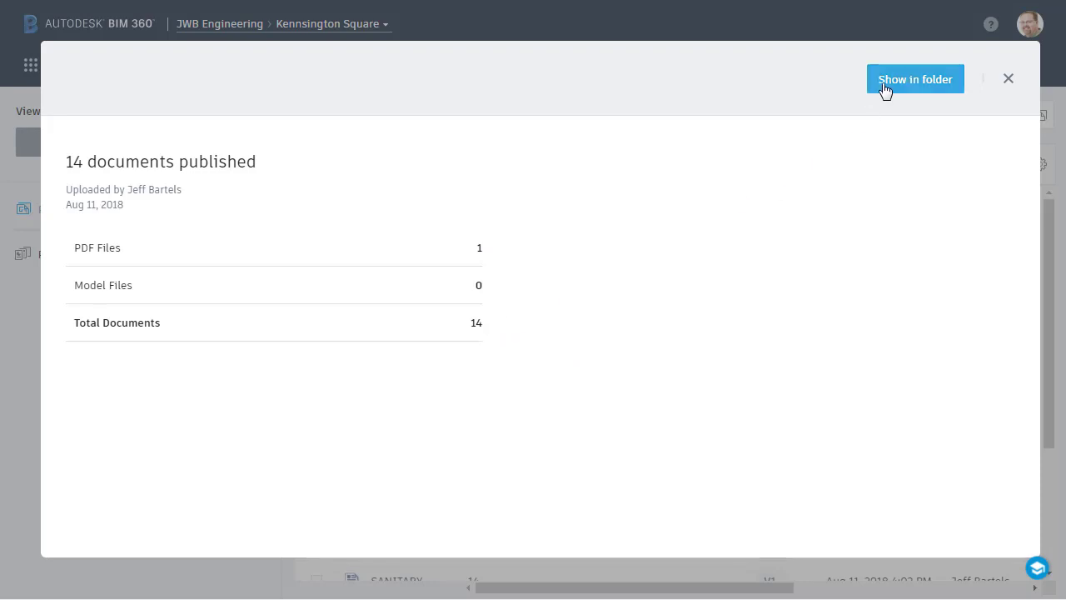
Show the published sheets in the Plans folder, widen the Name column, and sort by Title ascending
left_click(884, 84)
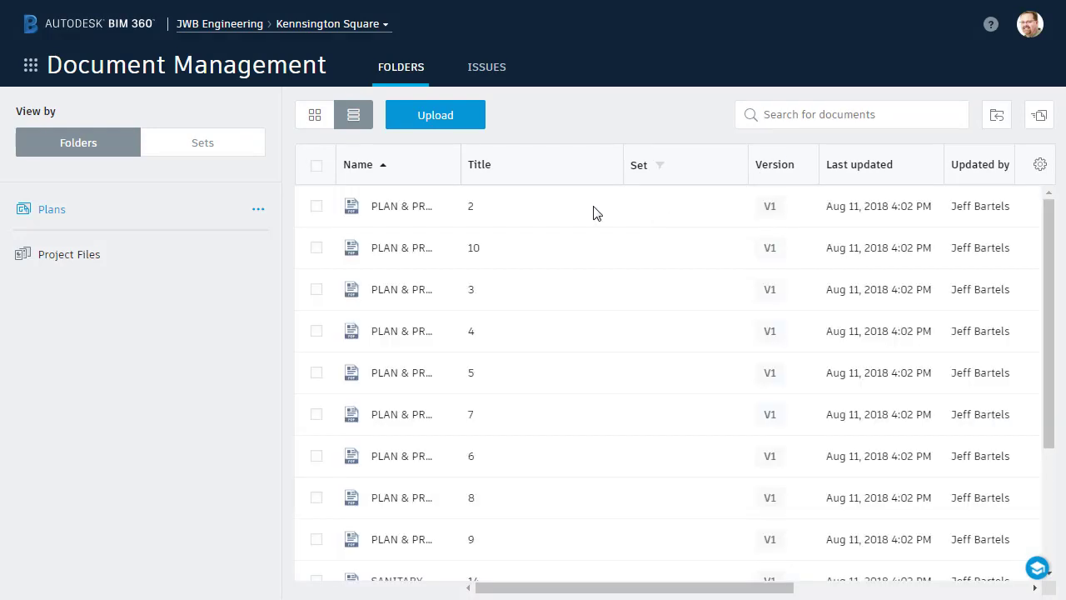
left_click_drag(461, 166, 620, 166)
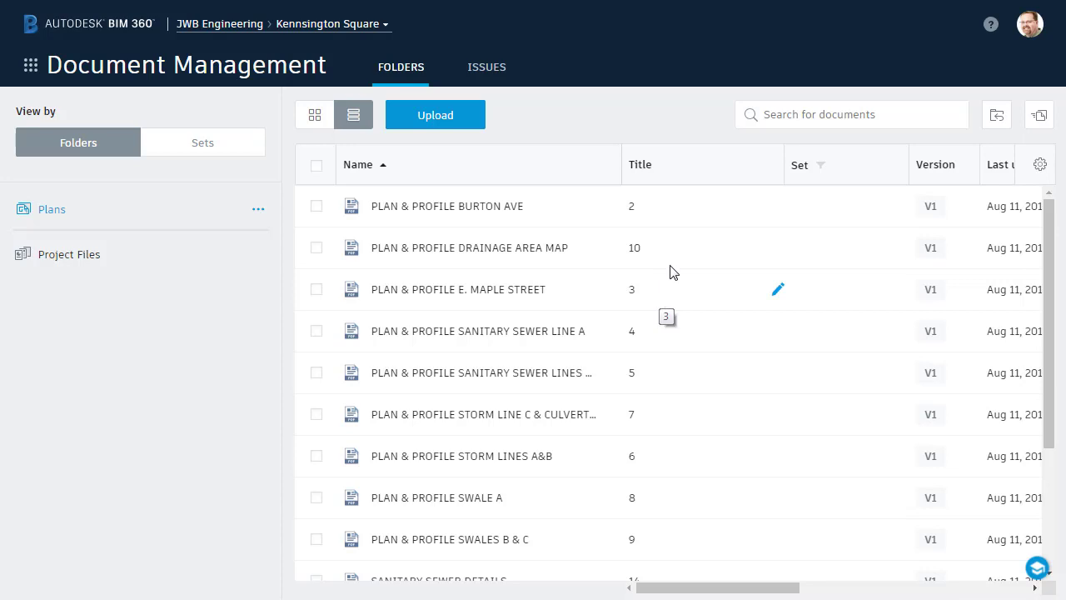
left_click(675, 172)
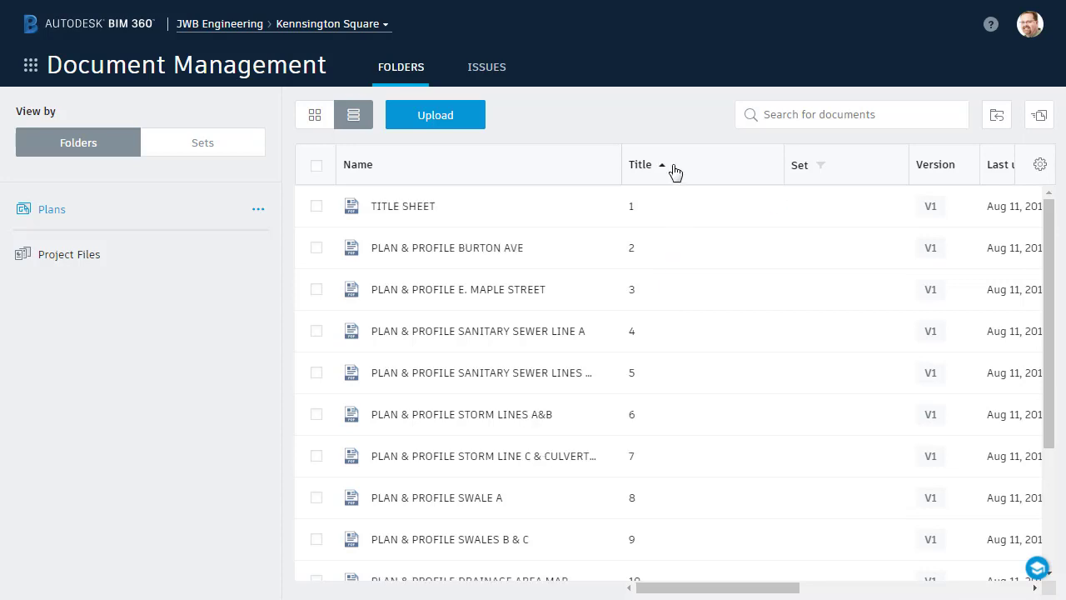
left_click_drag(674, 588, 915, 587)
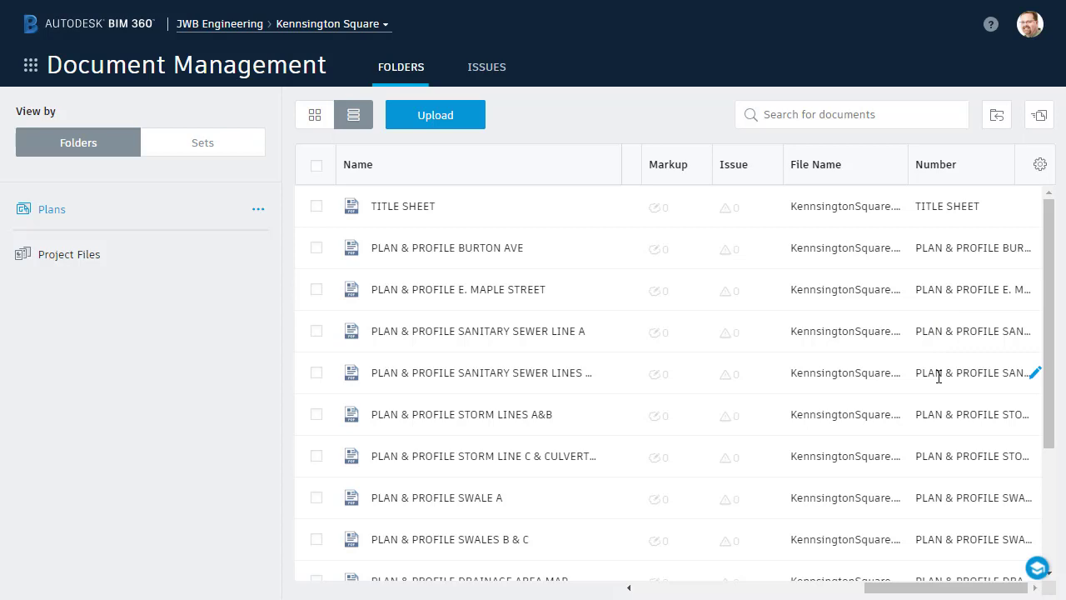
left_click_drag(905, 587, 655, 590)
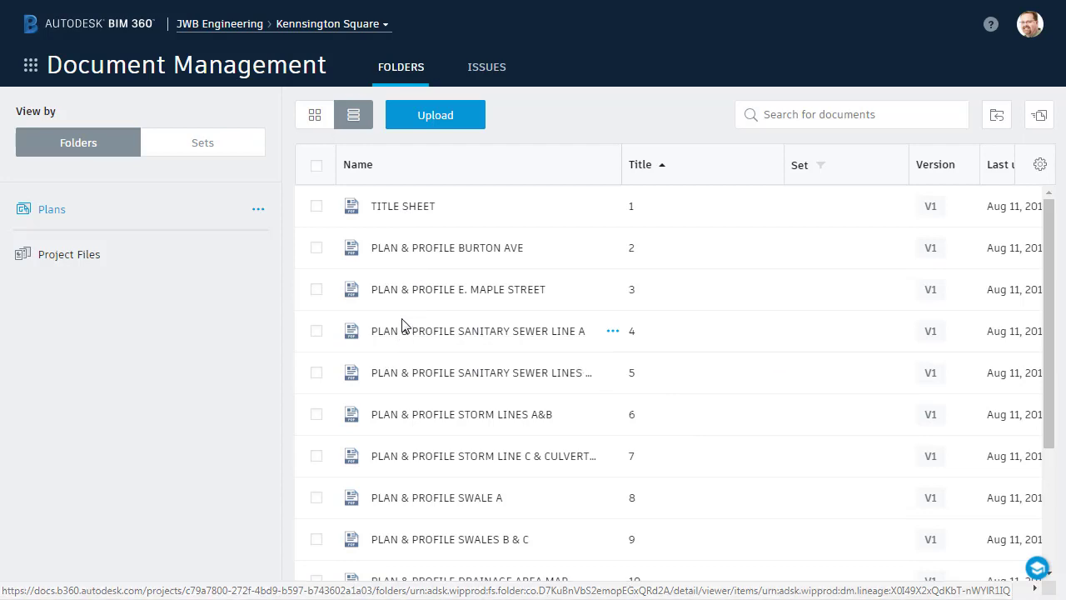
left_click(317, 116)
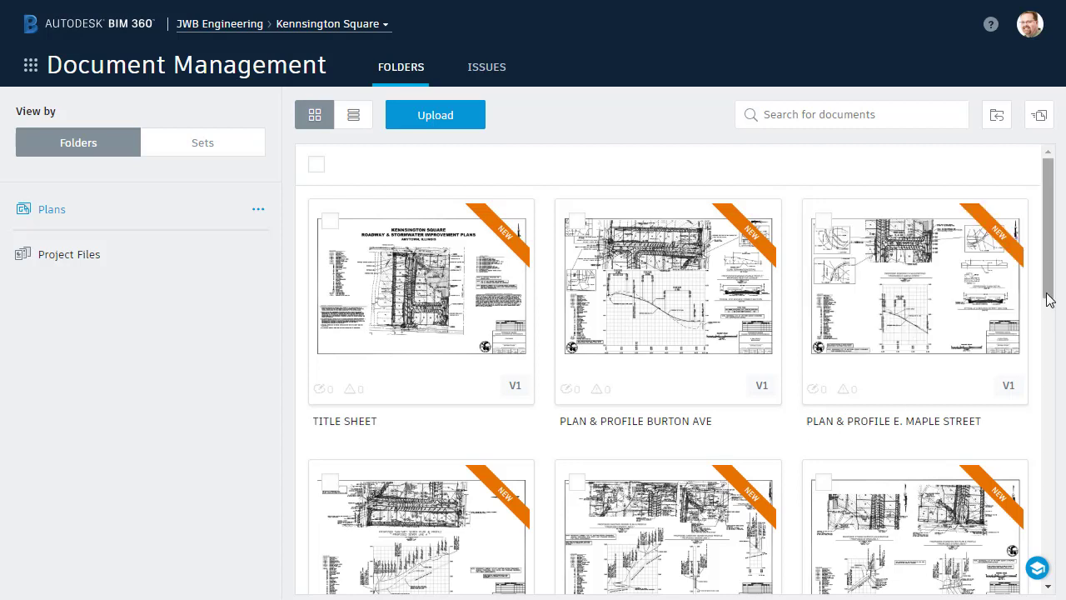
scroll(1048, 333, "down", 1)
scroll(1048, 348, "down", 3)
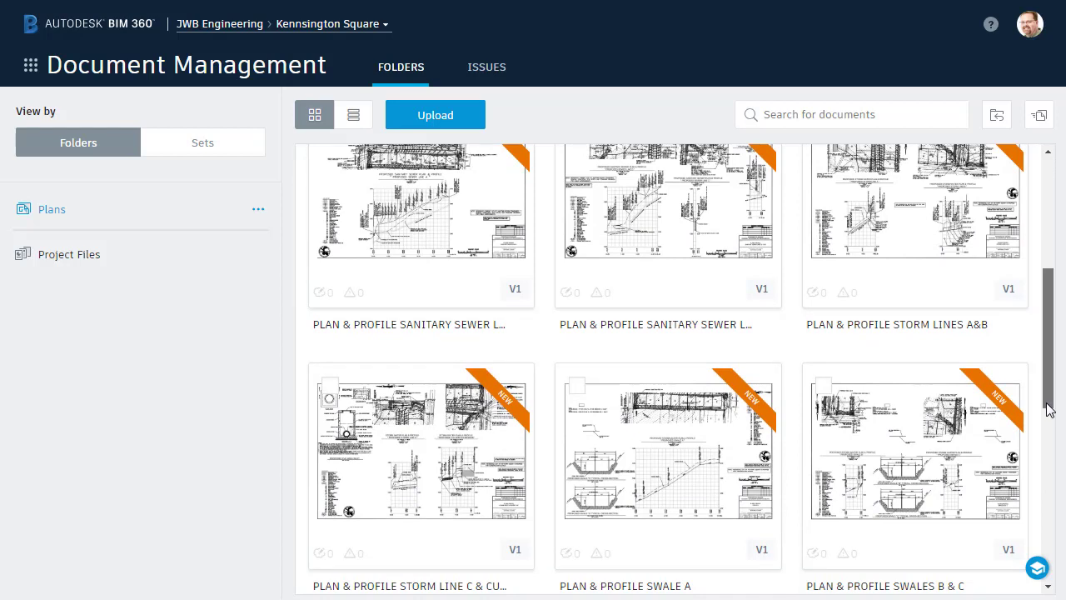
left_click_drag(1048, 401, 1049, 292)
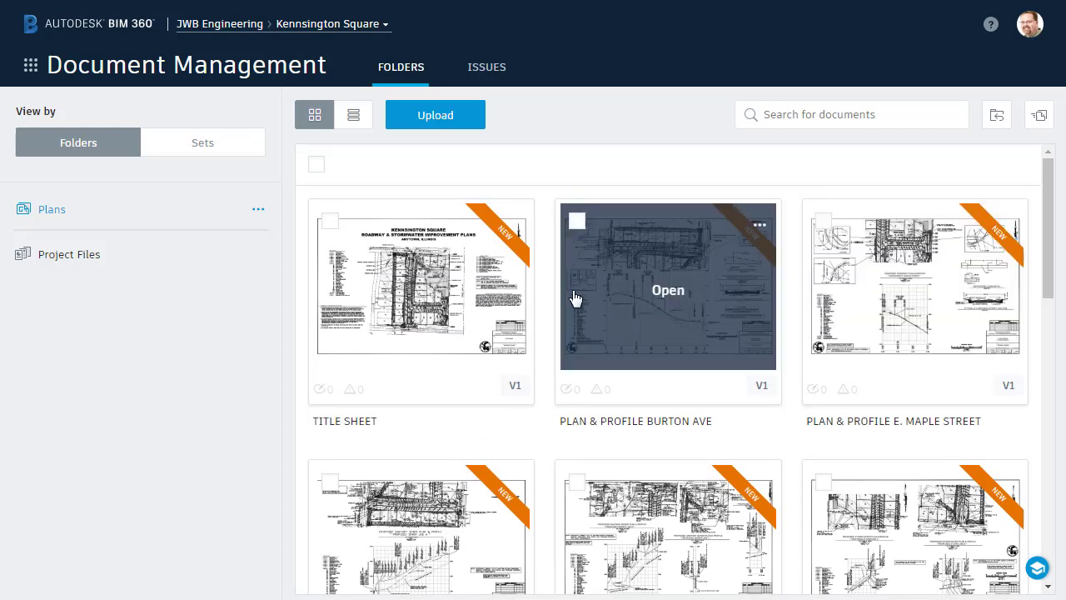
left_click(353, 116)
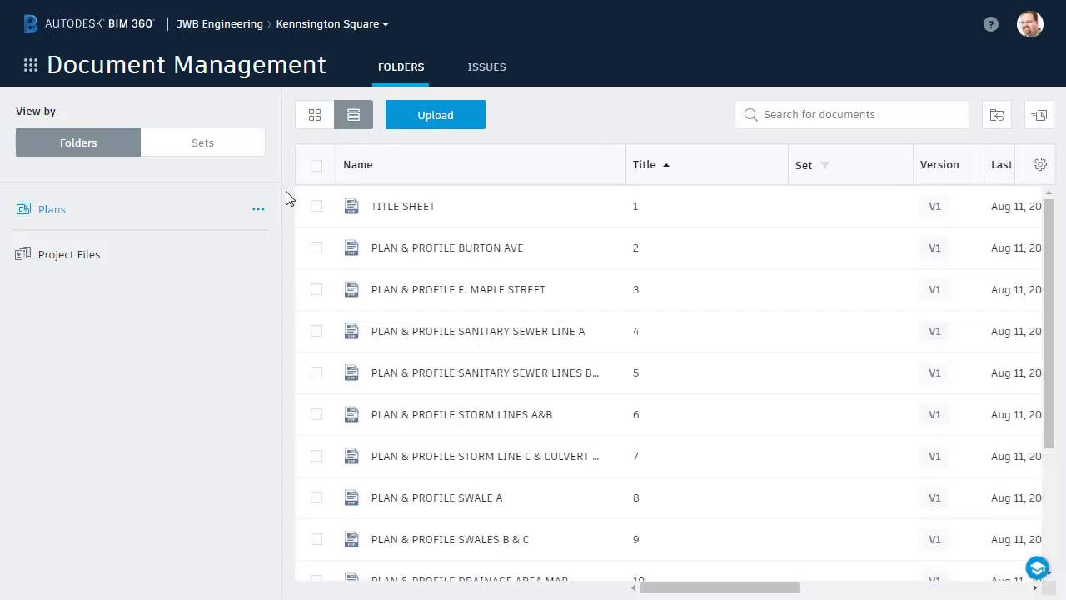